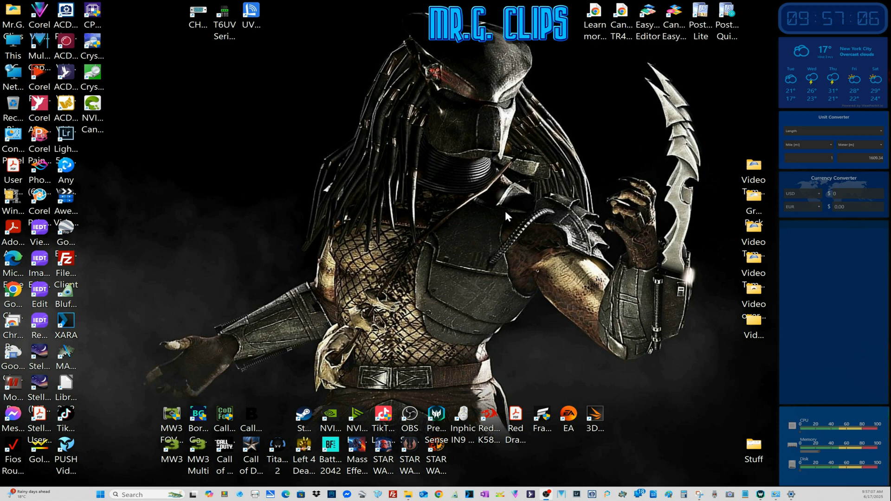
- Compare the PredatorSense Config and Installer entries, both version 5.0.1341, then bring up the installer folder
{"action": "left_click", "coordinate": [775, 495]}
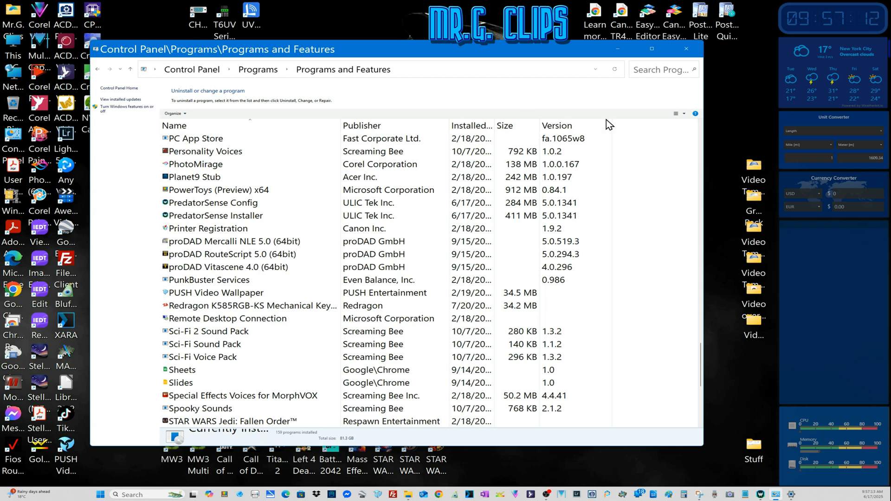
{"action": "left_click", "coordinate": [263, 205]}
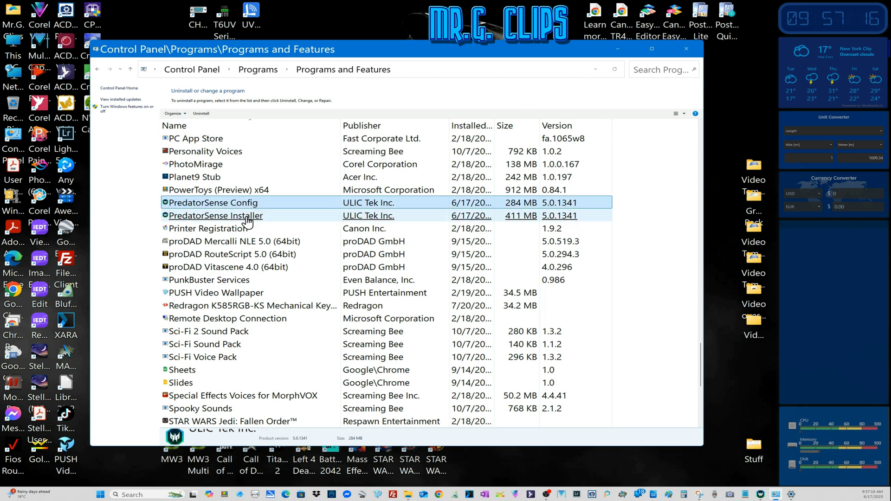
{"action": "left_click", "coordinate": [247, 221]}
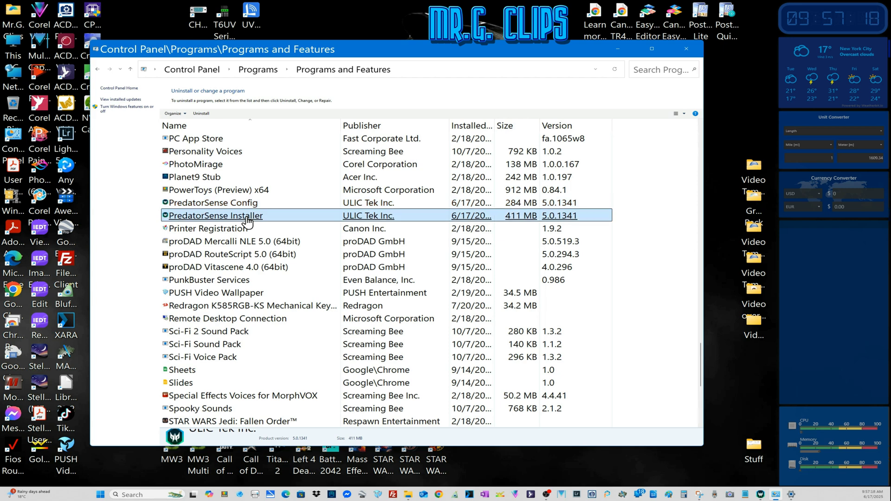
{"action": "left_click", "coordinate": [254, 207]}
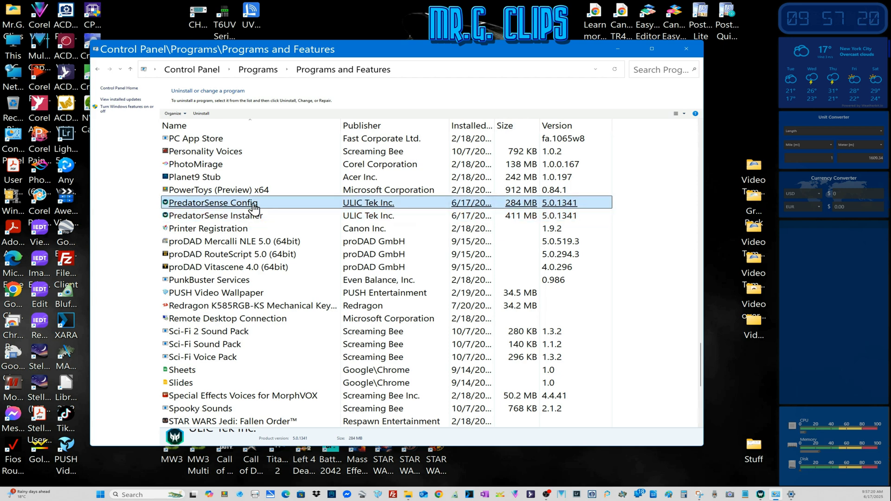
{"action": "left_click", "coordinate": [248, 218]}
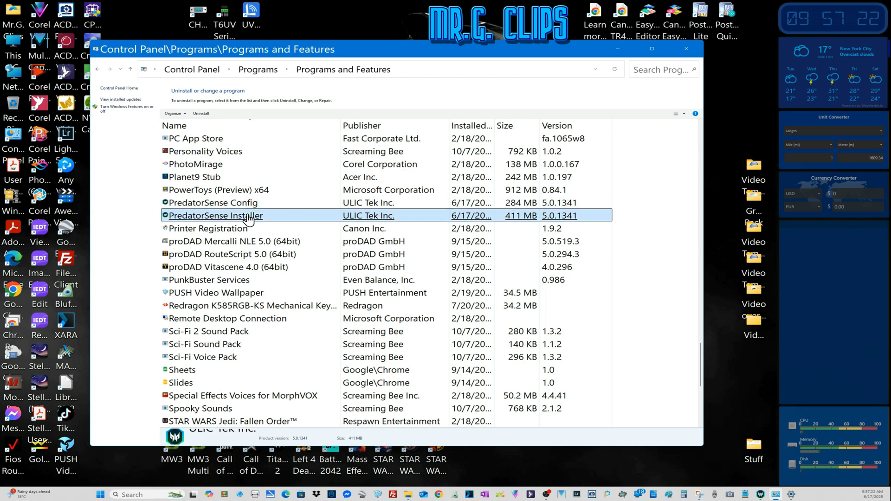
{"action": "left_click", "coordinate": [249, 205]}
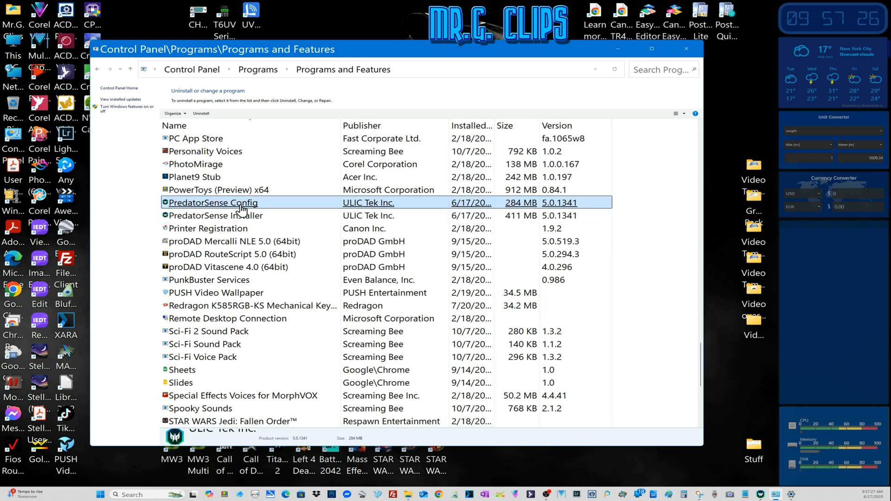
{"action": "left_click", "coordinate": [245, 215]}
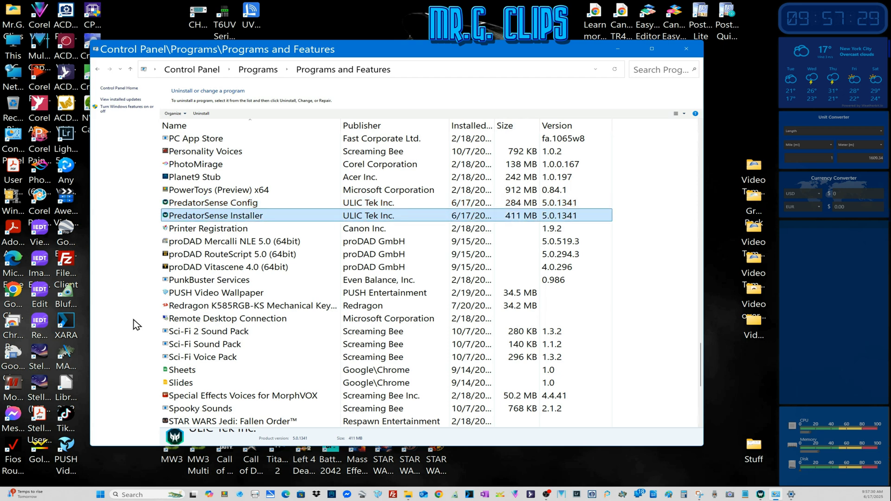
{"action": "left_click", "coordinate": [422, 471]}
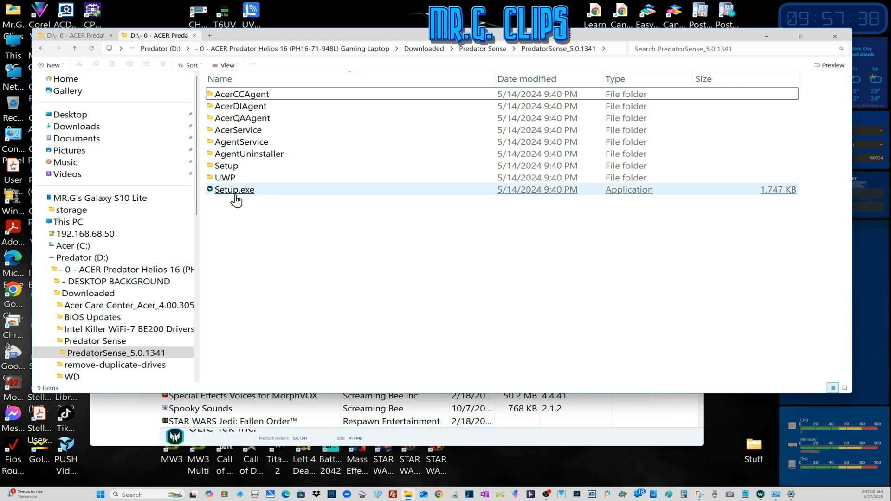
- Minimize the PredatorSense_5.0.1341 folder window to reveal Programs and Features
{"action": "left_click", "coordinate": [765, 36]}
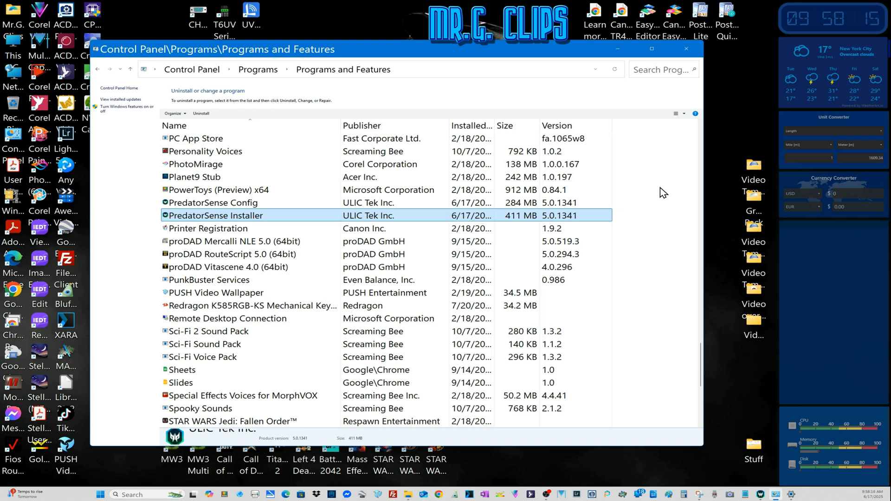
{"action": "left_click_drag", "start_coordinate": [565, 51], "coordinate": [570, 487]}
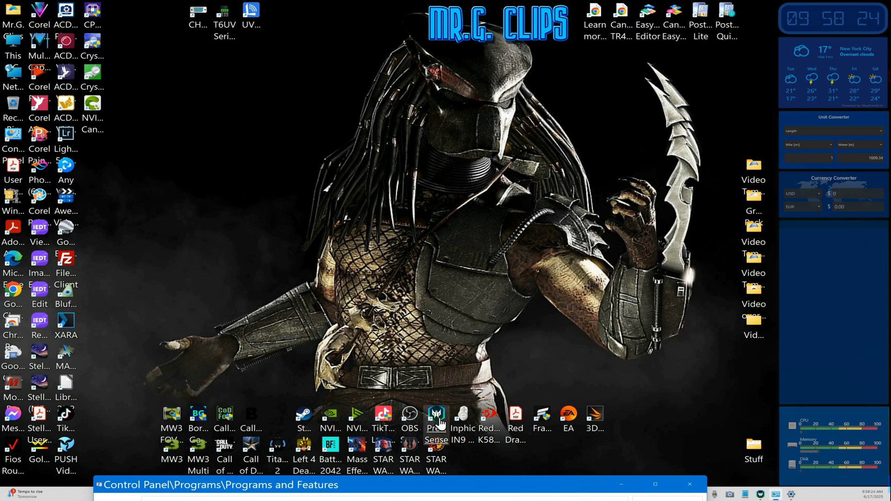
{"action": "left_click_drag", "start_coordinate": [487, 485], "coordinate": [531, 69]}
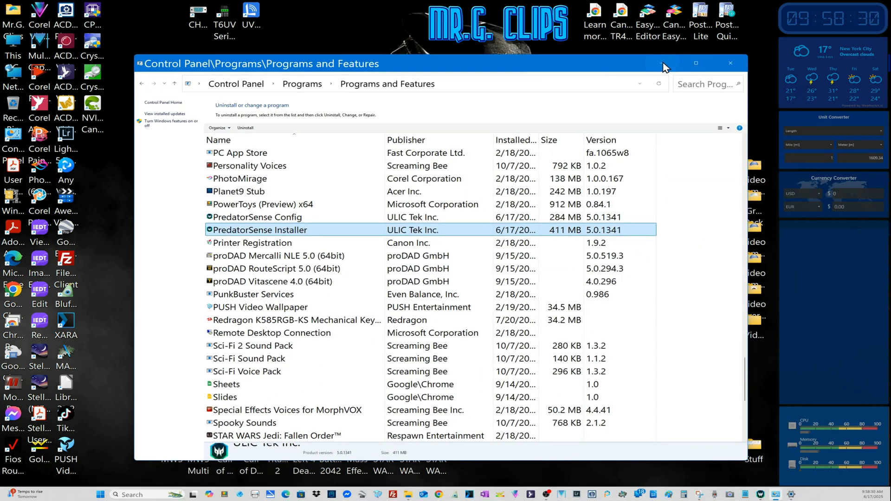
- Check that Acer Lighting Service's recovery restarts on every failure, then close Services
{"action": "left_click", "coordinate": [125, 495]}
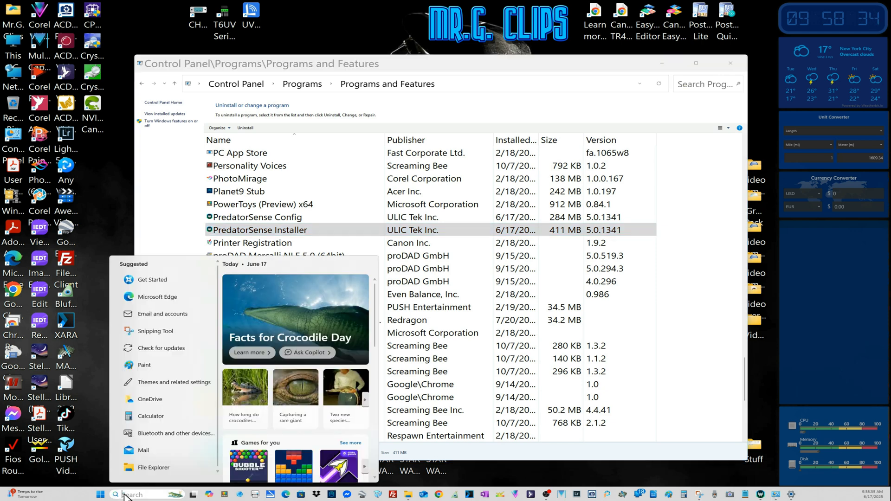
{"action": "type", "text": "services"}
{"action": "left_click", "coordinate": [159, 304]}
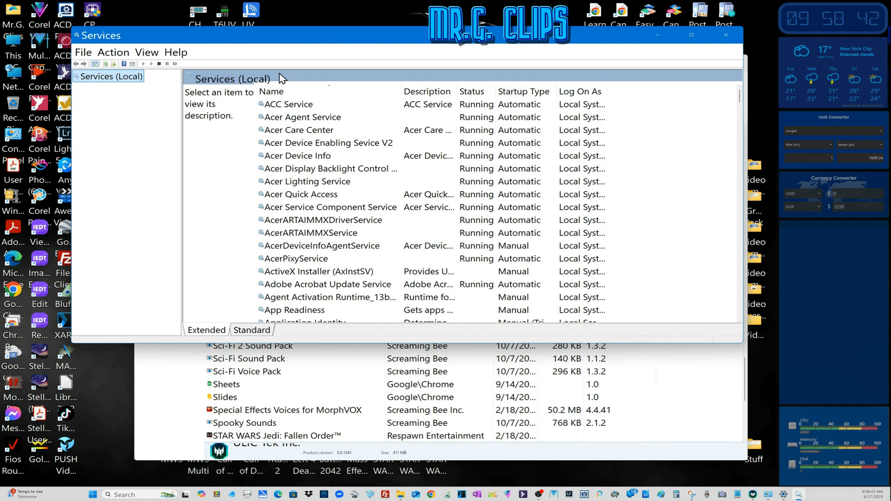
{"action": "left_click", "coordinate": [335, 186]}
{"action": "double_click", "coordinate": [335, 186]}
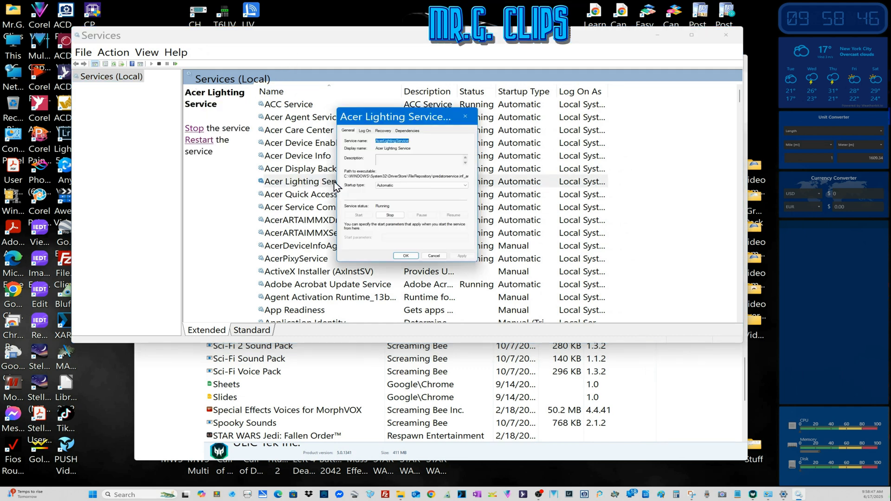
{"action": "left_click", "coordinate": [383, 131]}
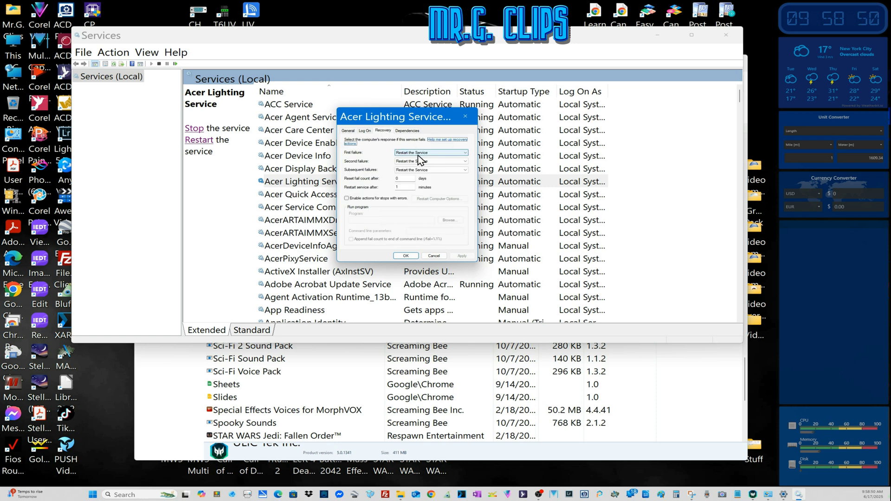
{"action": "left_click", "coordinate": [407, 256]}
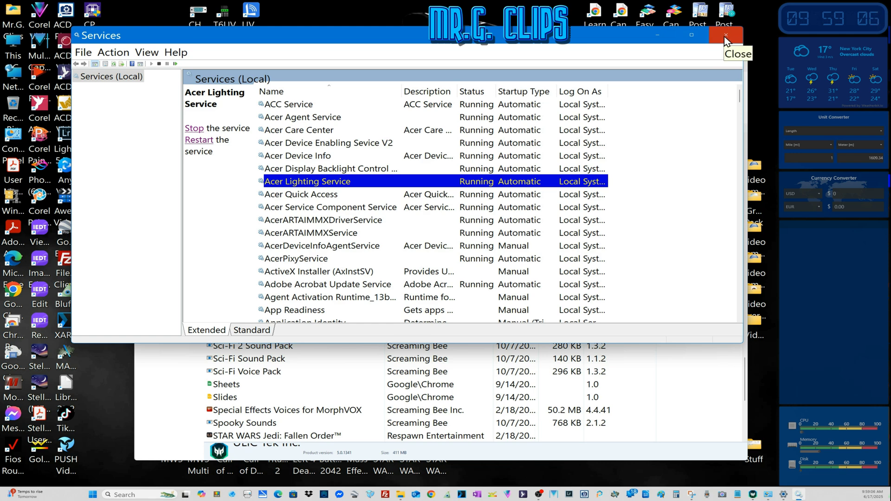
{"action": "left_click", "coordinate": [725, 37]}
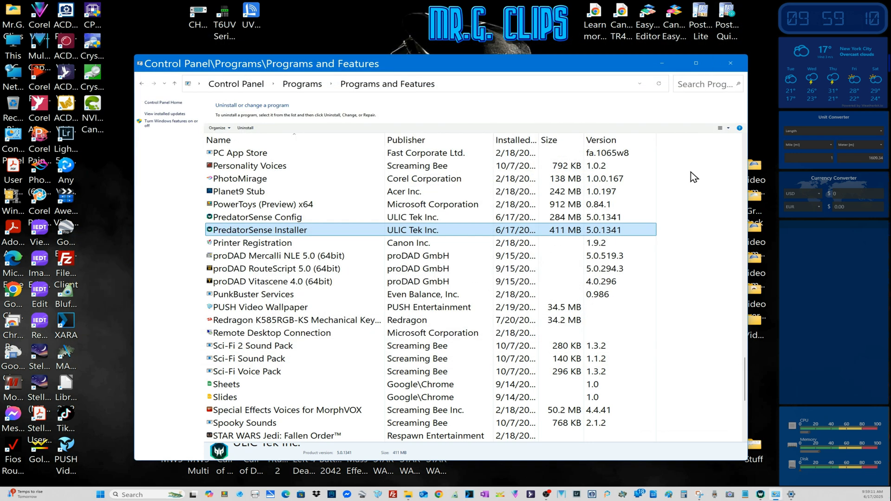
- Minimize Programs and Features to show the desktop
{"action": "left_click", "coordinate": [662, 65]}
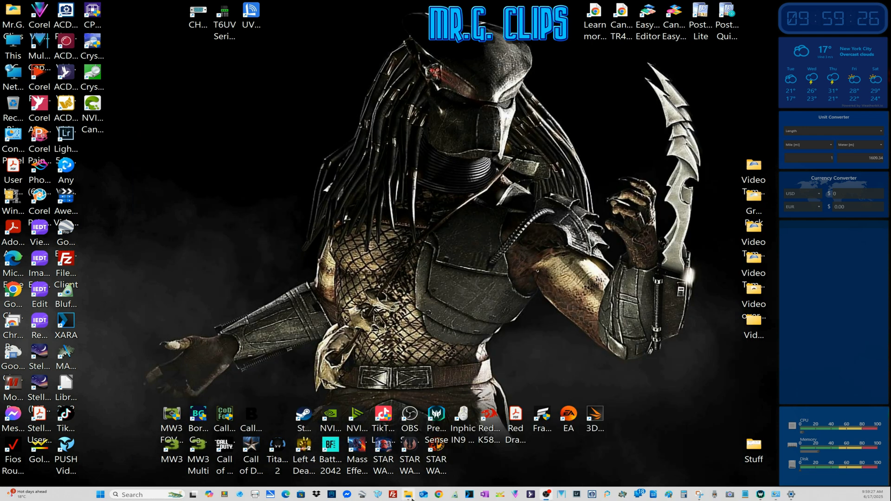
{"action": "mouse_move", "coordinate": [409, 497]}
- Restore the PredatorSense_5.0.1341 folder and widen its folder tree to show full folder names
{"action": "left_click", "coordinate": [408, 464]}
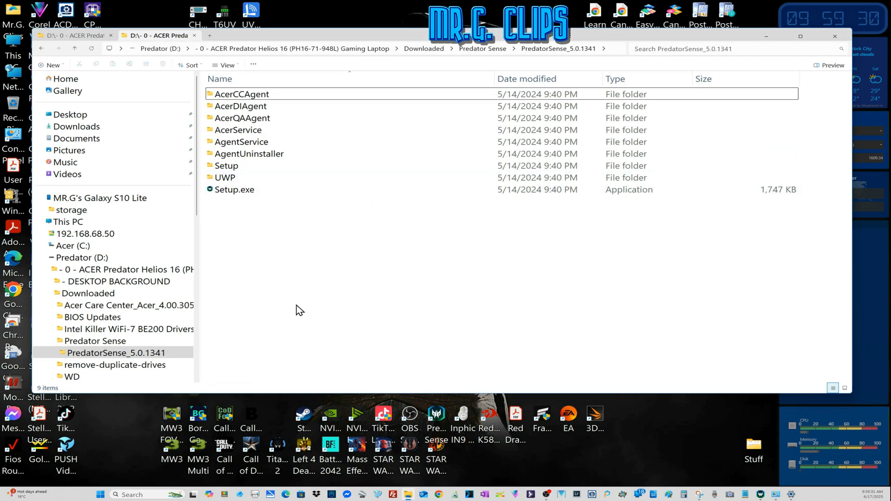
{"action": "scroll", "coordinate": [246, 288], "scroll_direction": "down", "scroll_amount": 1}
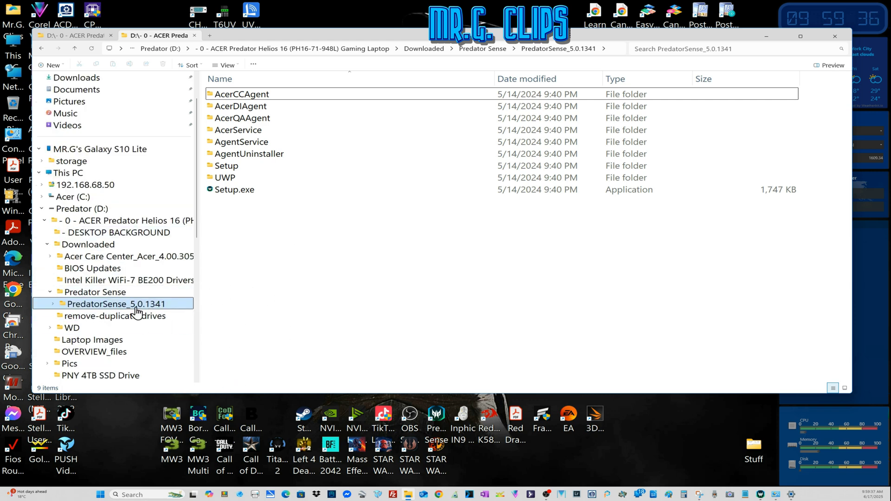
{"action": "left_click_drag", "start_coordinate": [200, 247], "coordinate": [290, 252]}
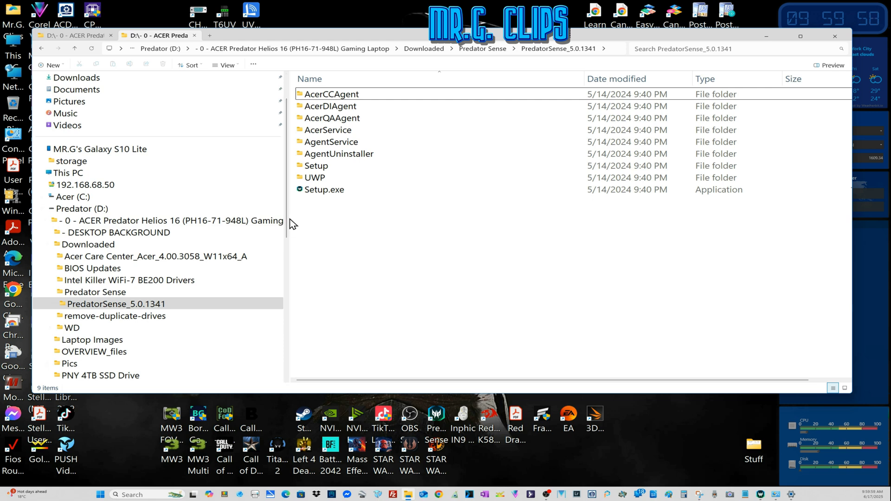
{"action": "left_click_drag", "start_coordinate": [290, 218], "coordinate": [257, 226]}
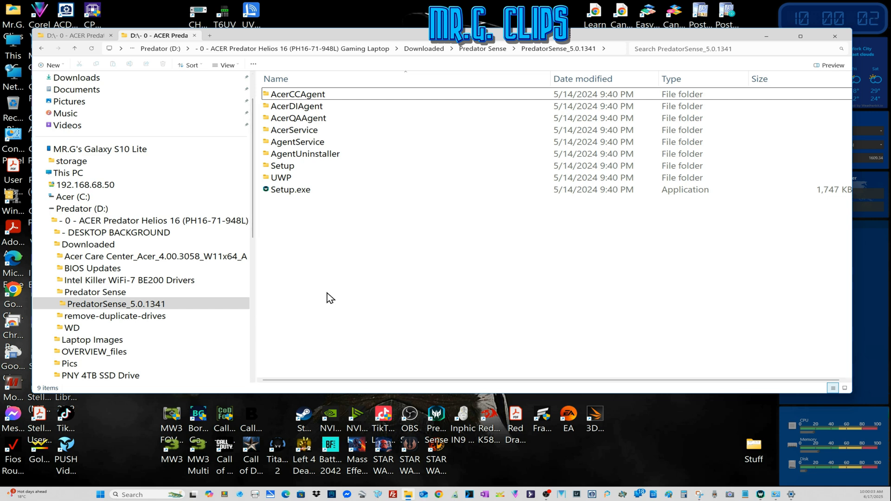
{"action": "left_click", "coordinate": [128, 305]}
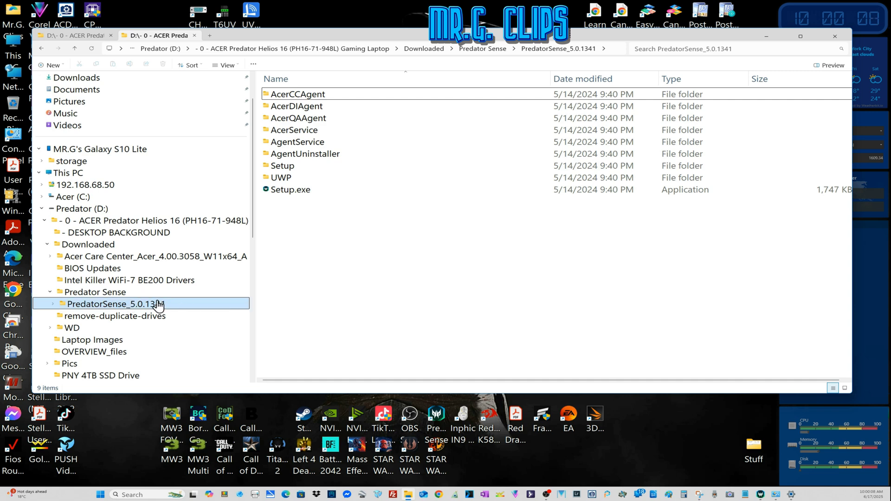
{"action": "left_click", "coordinate": [324, 288]}
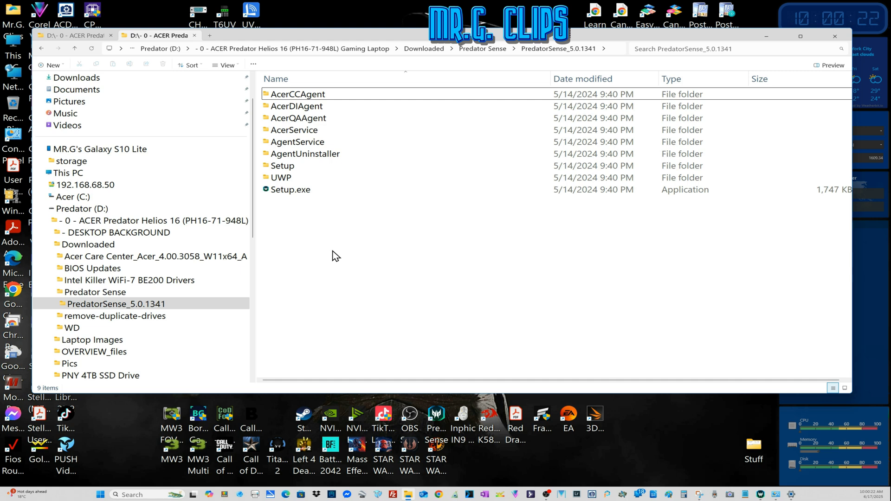
- Reselect the PredatorSense Config and Installer entries in Programs and Features, then minimize it
{"action": "left_click", "coordinate": [775, 494]}
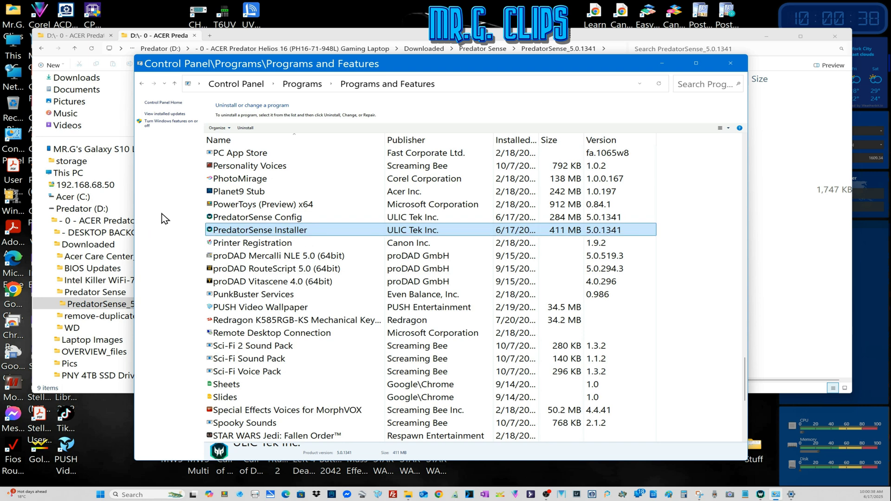
{"action": "left_click", "coordinate": [300, 220]}
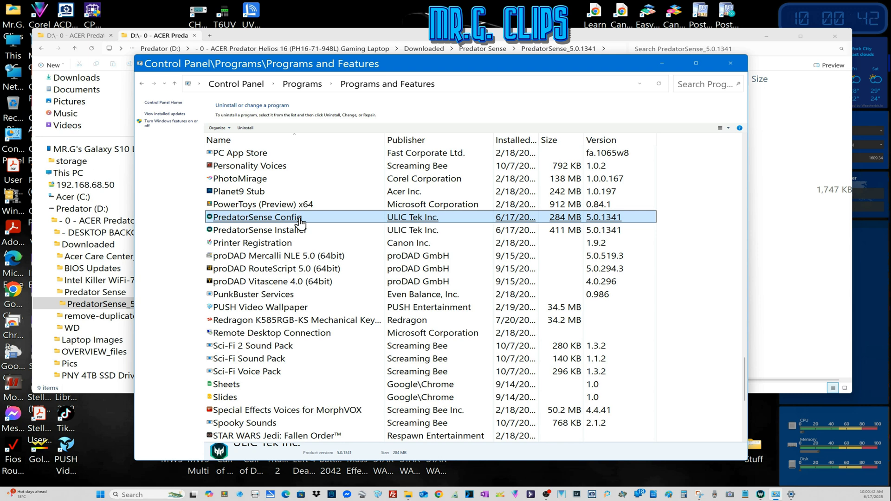
{"action": "left_click", "coordinate": [298, 232]}
{"action": "left_click", "coordinate": [664, 64]}
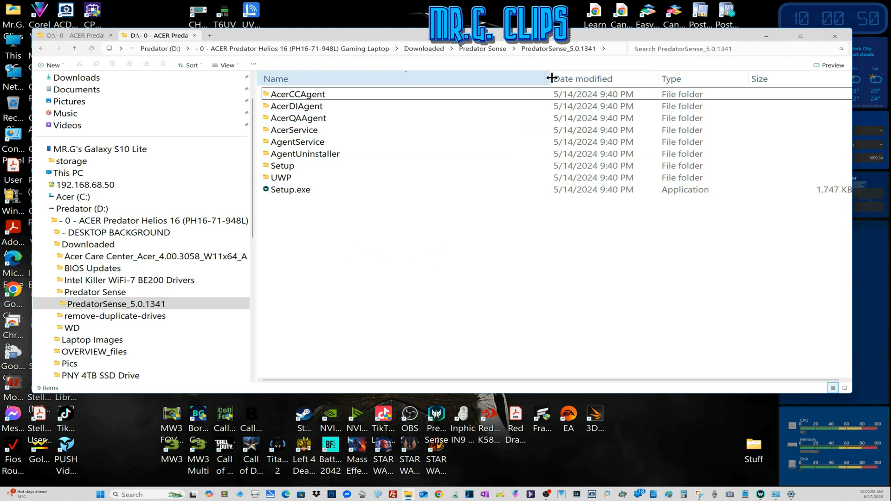
- Open the UWP subfolder, select the PredatorSense appx package, then switch to PredatorSense
{"action": "left_click_drag", "start_coordinate": [550, 80], "coordinate": [467, 79]}
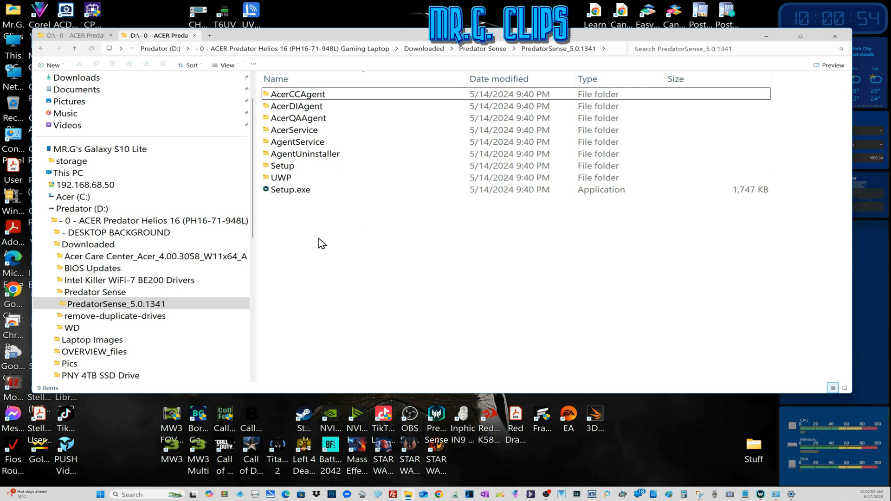
{"action": "double_click", "coordinate": [269, 179]}
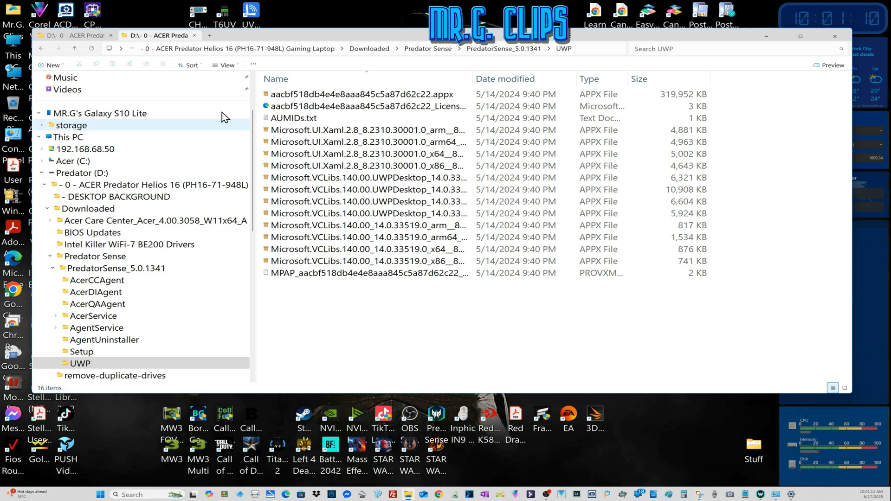
{"action": "left_click", "coordinate": [334, 95]}
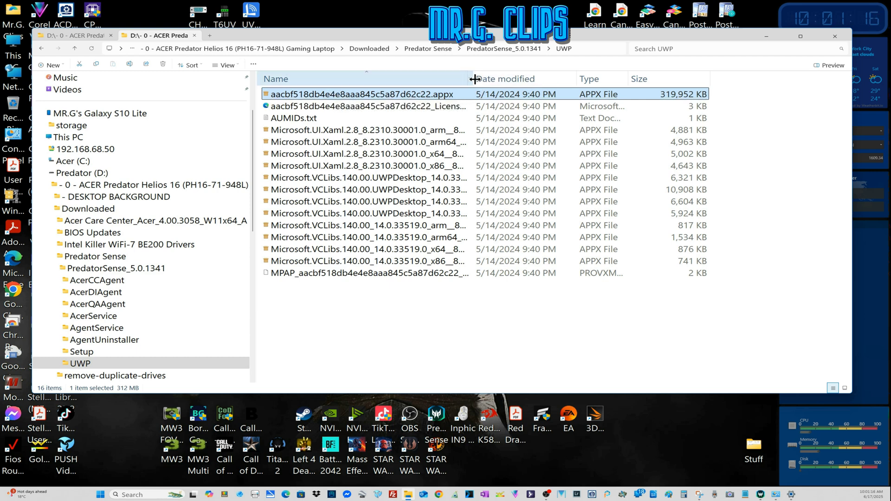
{"action": "left_click_drag", "start_coordinate": [477, 82], "coordinate": [512, 81]}
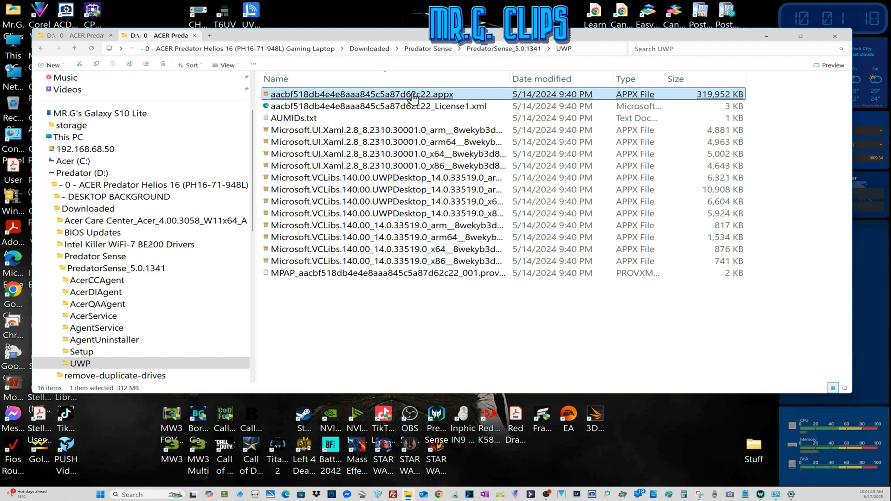
{"action": "left_click", "coordinate": [429, 107]}
{"action": "left_click", "coordinate": [428, 99]}
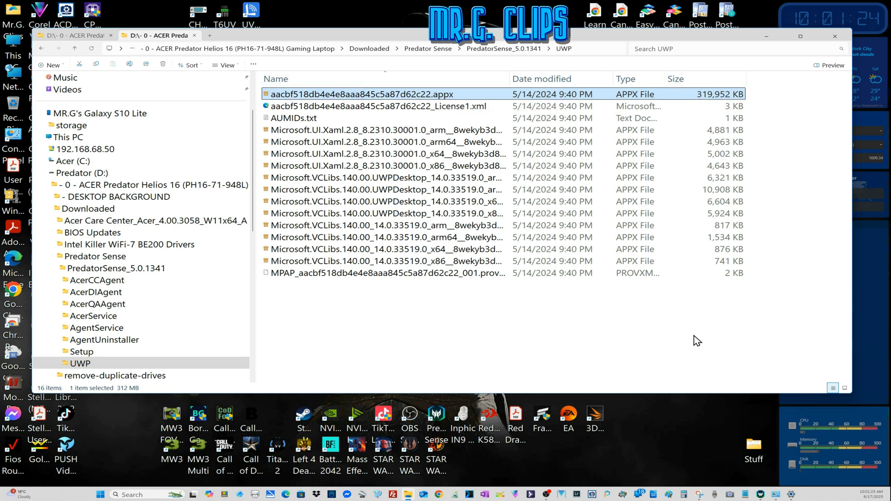
{"action": "left_click", "coordinate": [767, 36]}
{"action": "left_click", "coordinate": [761, 494]}
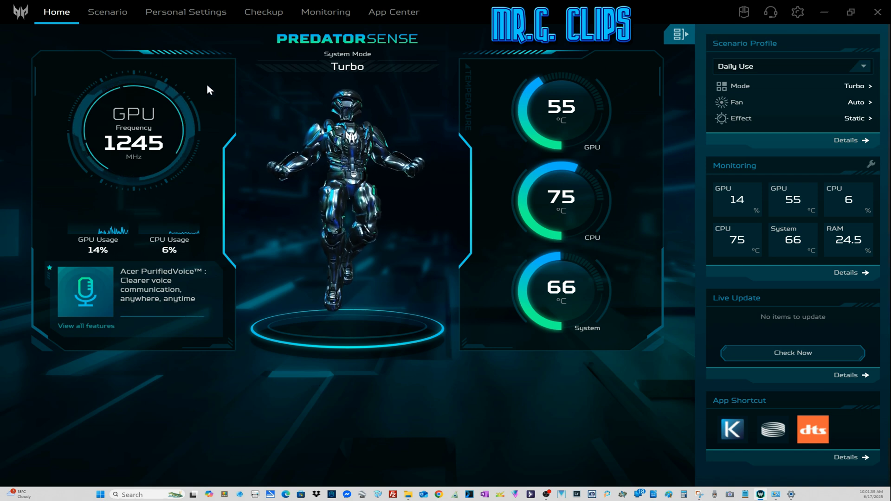
- View the Scenario page's power modes, with Turbo active for Daily Use
{"action": "left_click", "coordinate": [110, 14]}
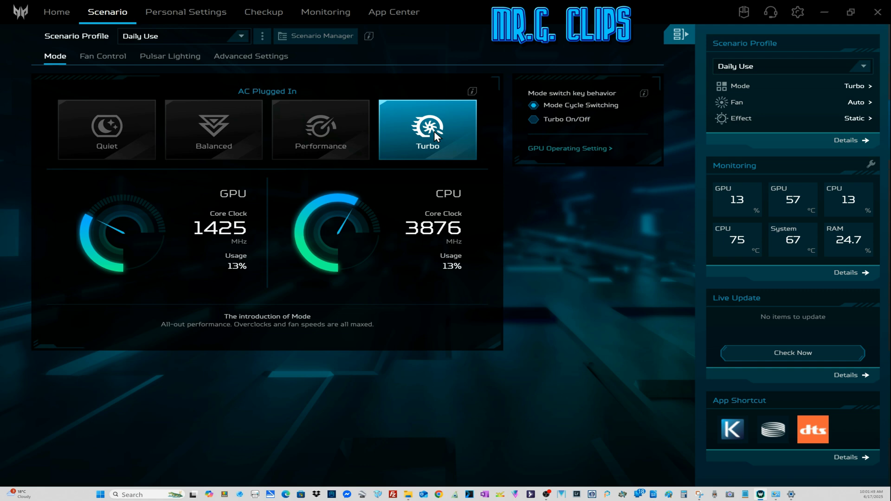
{"action": "left_click", "coordinate": [205, 12]}
- Go to Scenario > Pulsar Lighting and switch to per-area lighting control
{"action": "left_click", "coordinate": [108, 14]}
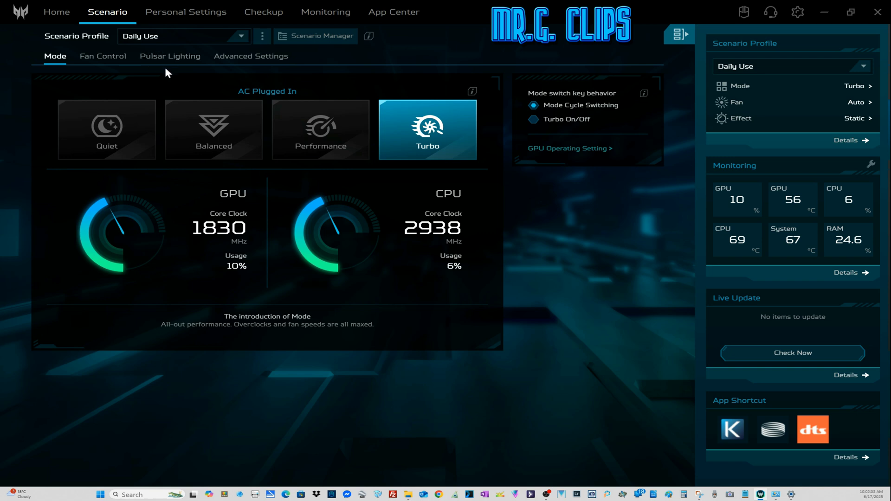
{"action": "left_click", "coordinate": [175, 59]}
{"action": "left_click", "coordinate": [288, 207]}
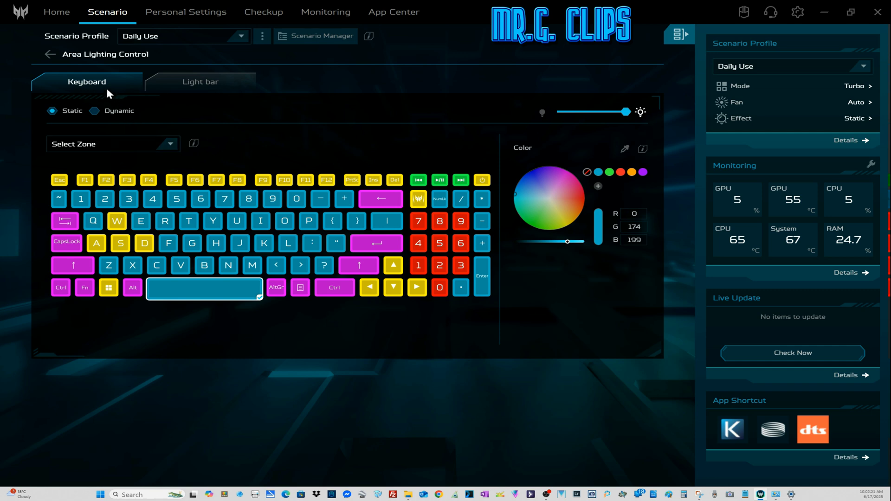
- Preview the Dynamic keyboard effects Snake, Lightning, Ripple, Fireball, Breathing and Wave, then return to Static
{"action": "left_click", "coordinate": [110, 112]}
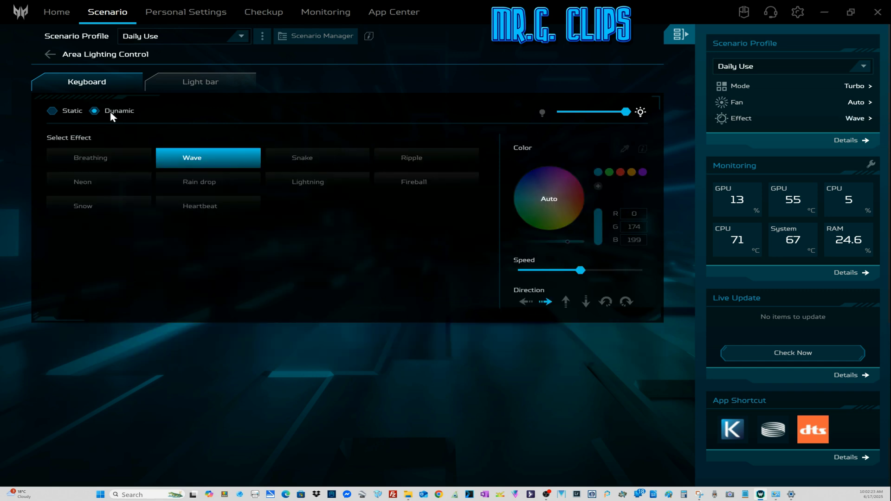
{"action": "left_click", "coordinate": [320, 166]}
{"action": "left_click", "coordinate": [335, 188]}
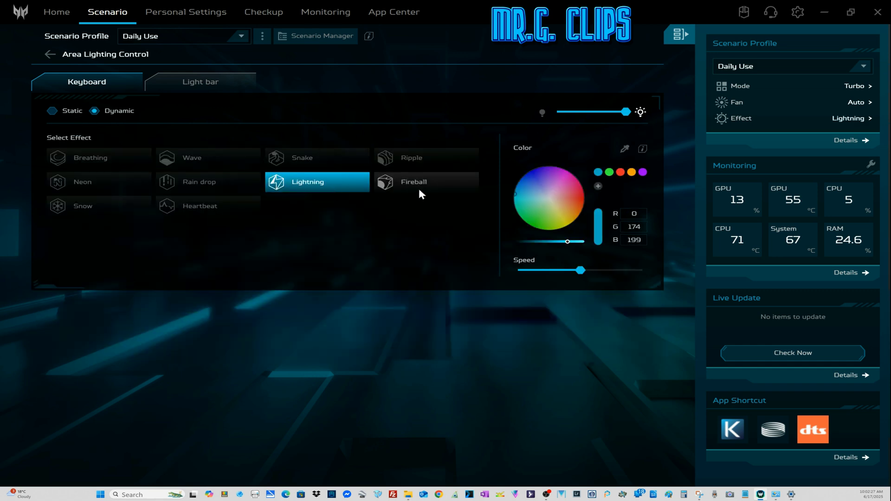
{"action": "left_click", "coordinate": [425, 159]}
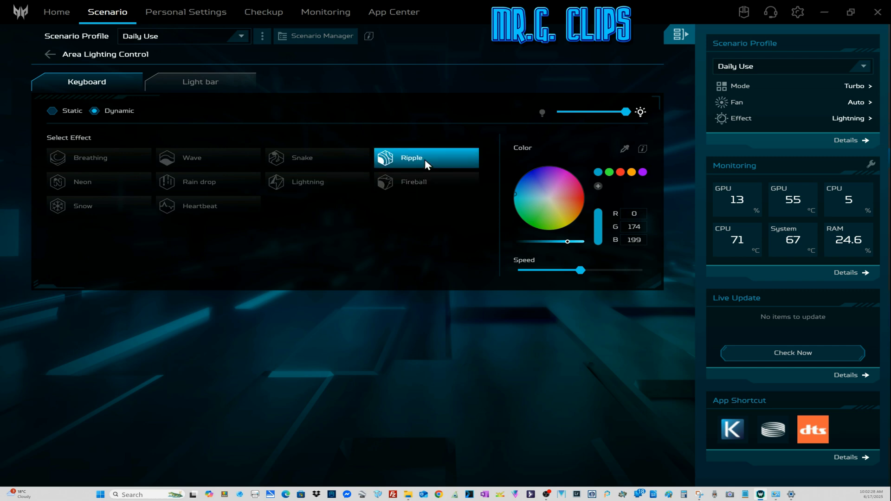
{"action": "left_click", "coordinate": [409, 187]}
{"action": "left_click", "coordinate": [112, 157]}
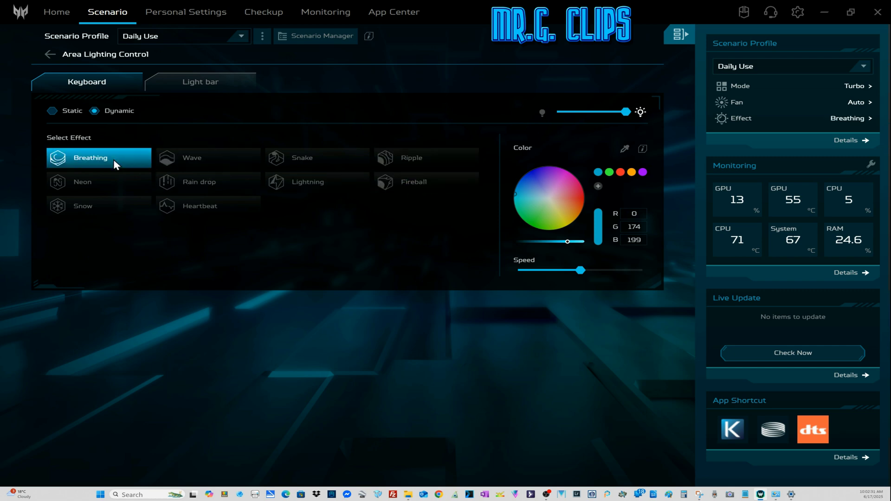
{"action": "left_click", "coordinate": [210, 161]}
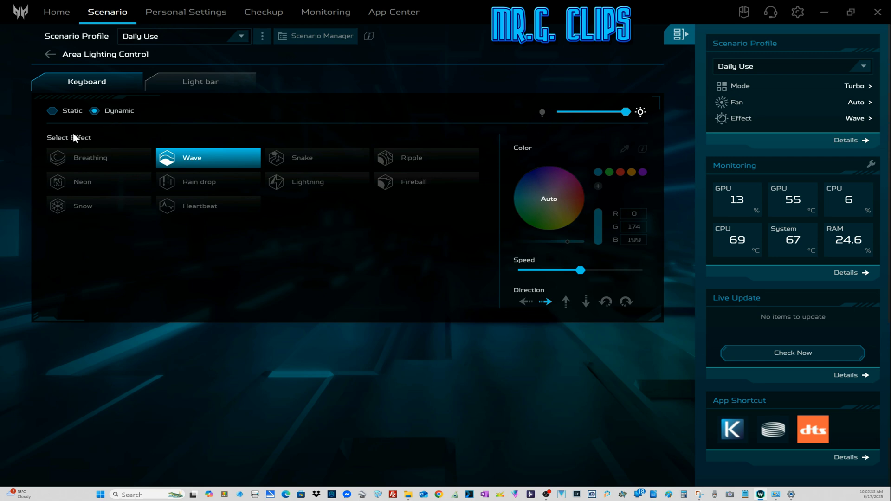
{"action": "left_click", "coordinate": [68, 113]}
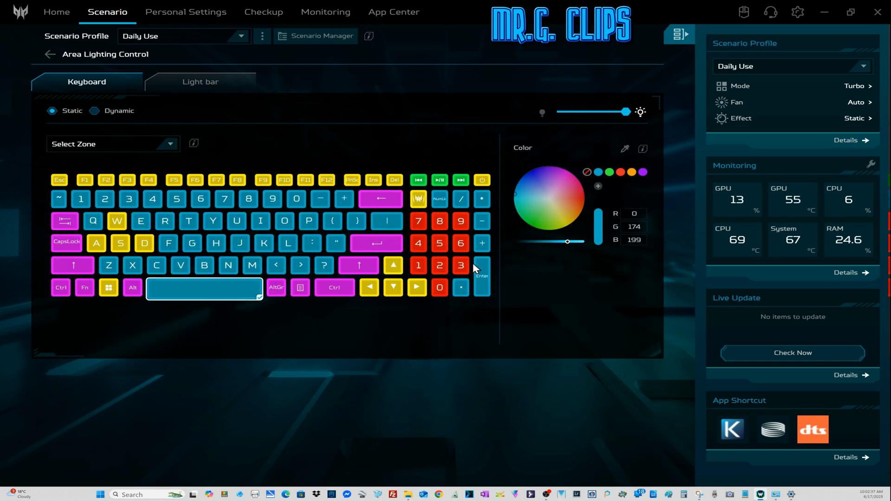
{"action": "left_click", "coordinate": [200, 81]}
{"action": "left_click", "coordinate": [95, 112]}
{"action": "left_click", "coordinate": [303, 161]}
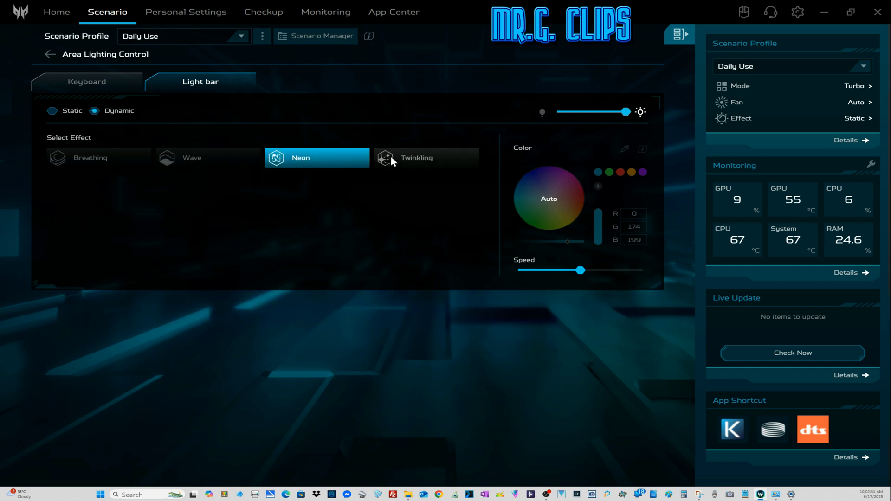
{"action": "left_click", "coordinate": [402, 160]}
{"action": "left_click", "coordinate": [69, 113]}
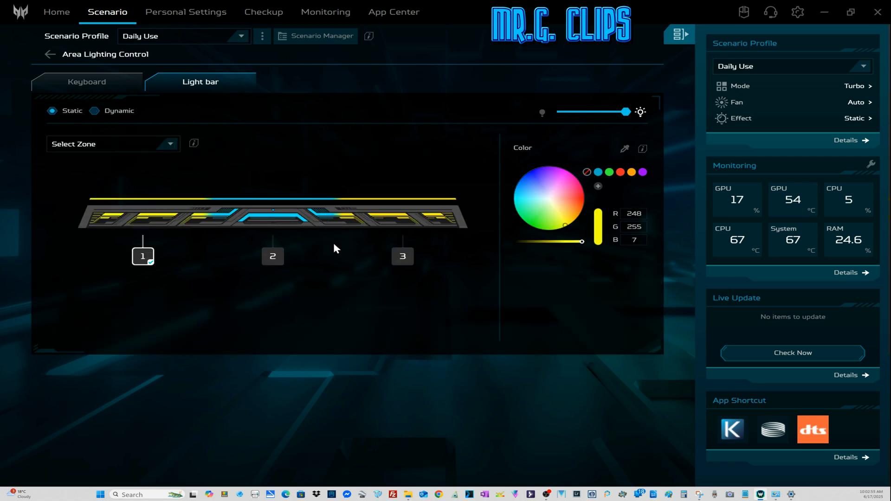
{"action": "left_click", "coordinate": [98, 84]}
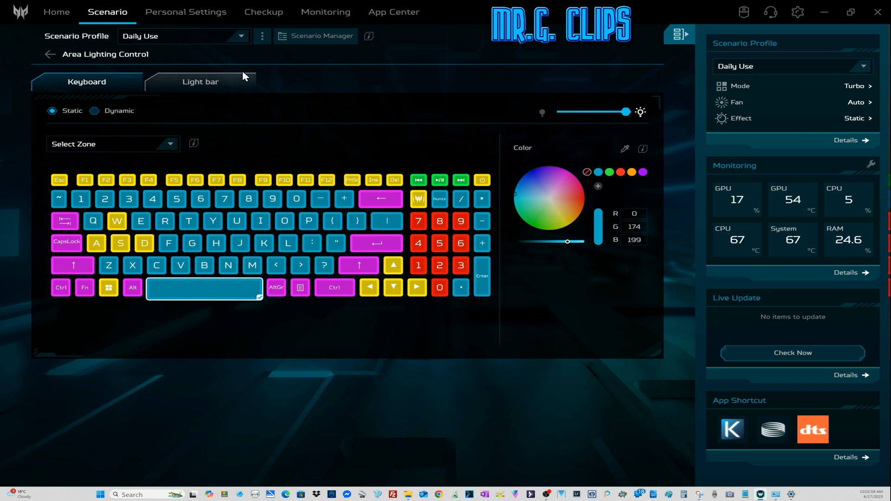
{"action": "left_click", "coordinate": [193, 10]}
- Return to the Home dashboard showing Turbo mode, then bring File Explorer's UWP folder forward
{"action": "left_click", "coordinate": [104, 14]}
{"action": "left_click", "coordinate": [53, 16]}
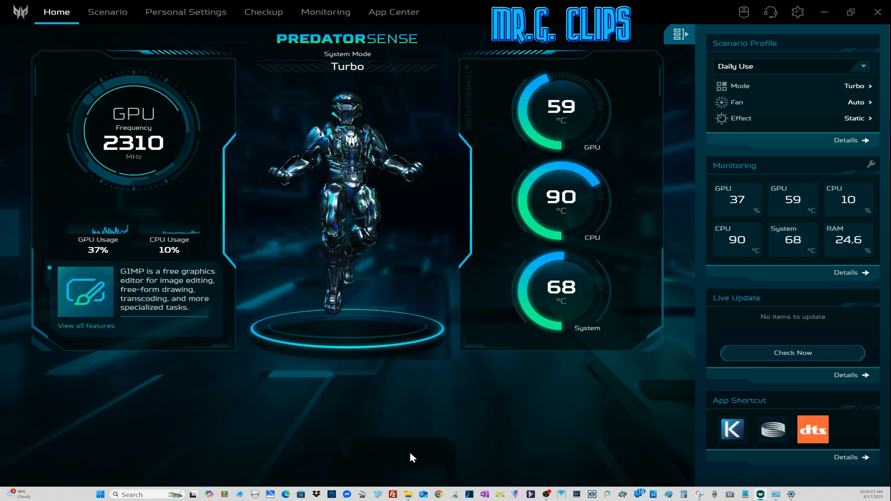
{"action": "left_click", "coordinate": [409, 495]}
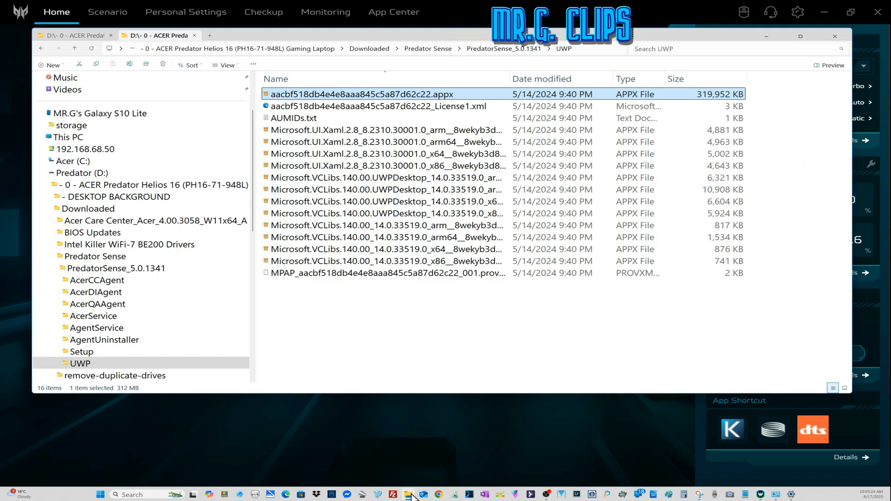
- Browse to PredatorSense_5.0.1341 > UWP in File Explorer, then minimize it to reveal PredatorSense
{"action": "left_click", "coordinate": [145, 273]}
{"action": "left_click", "coordinate": [102, 367]}
{"action": "mouse_move", "coordinate": [324, 95]}
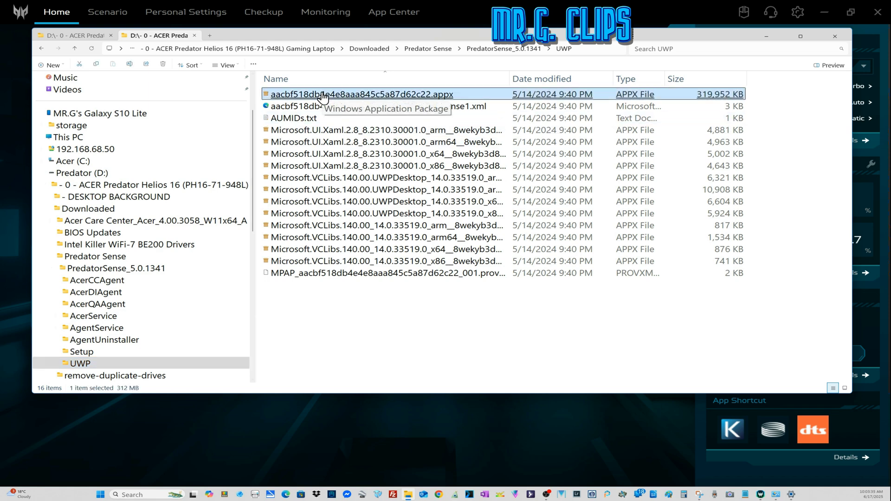
{"action": "left_click", "coordinate": [768, 37]}
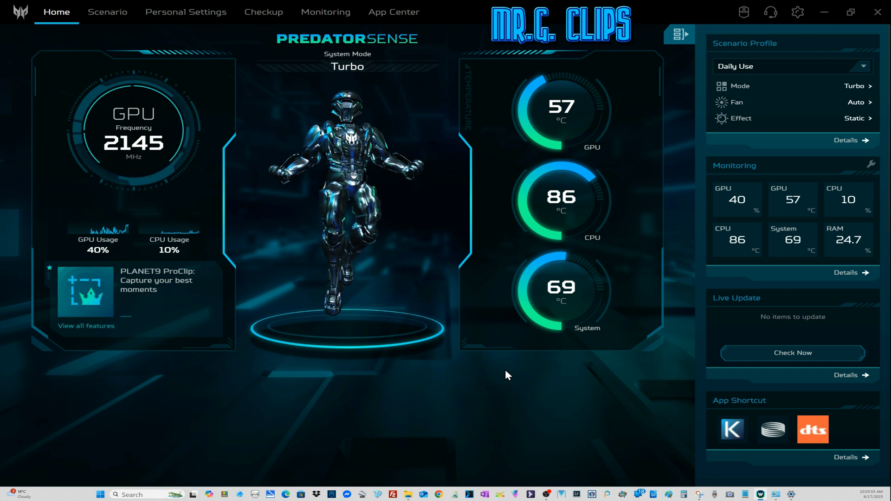
- View PredatorSense's Checkup page, then the Monitoring page showing GPU 52°C, CPU 79°C, system 58°C
{"action": "left_click", "coordinate": [267, 12]}
{"action": "left_click", "coordinate": [331, 14]}
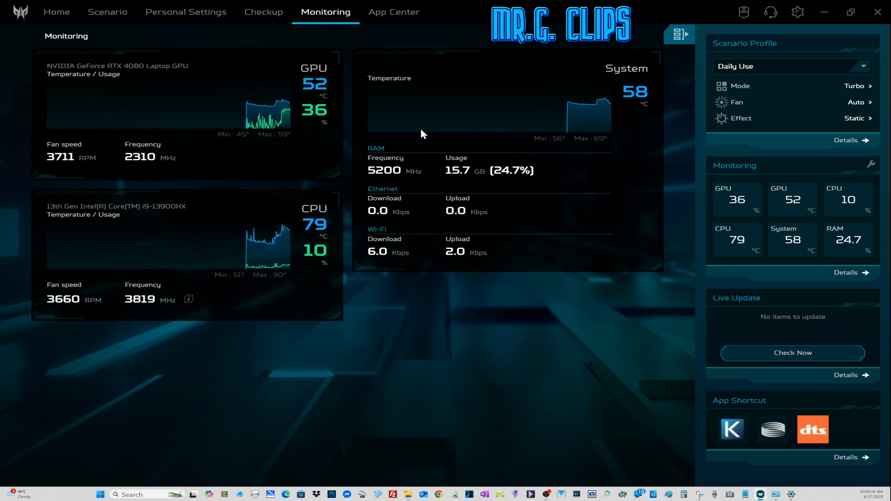